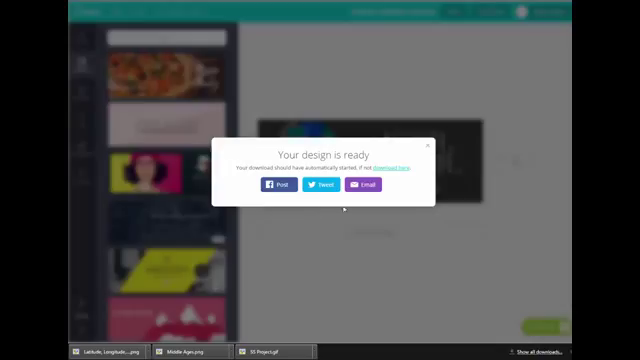
Dismiss Canva's 'Your design is ready' notice and switch to the Canvas page editor tab
{"action": "left_click", "coordinate": [427, 147]}
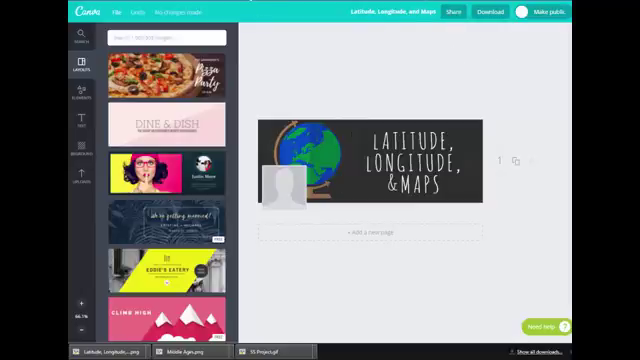
{"action": "key", "text": "ctrl+Tab"}
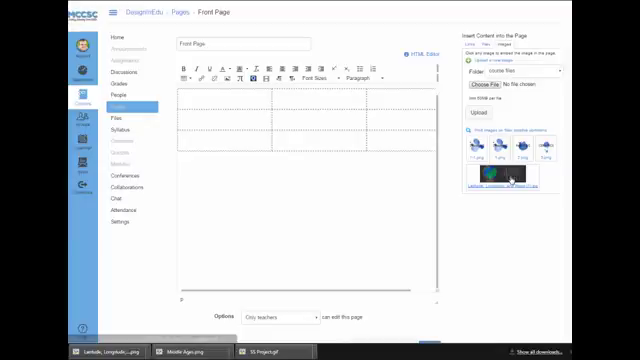
Drop the Latitude, Longitude & Maps banner above the empty table and place the cursor in the table
{"action": "mouse_move", "coordinate": [490, 175]}
{"action": "left_mouse_down"}
{"action": "mouse_move", "coordinate": [280, 86]}
{"action": "mouse_move", "coordinate": [207, 93]}
{"action": "left_mouse_up"}
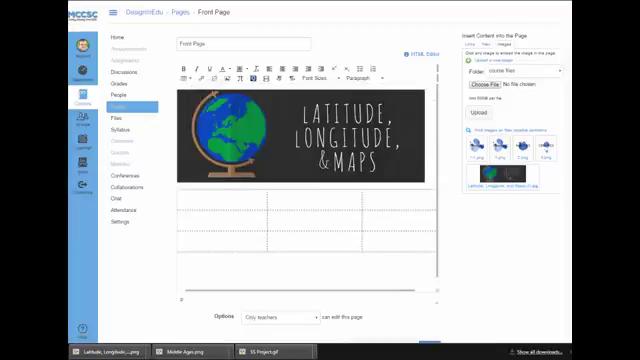
{"action": "left_click", "coordinate": [300, 135]}
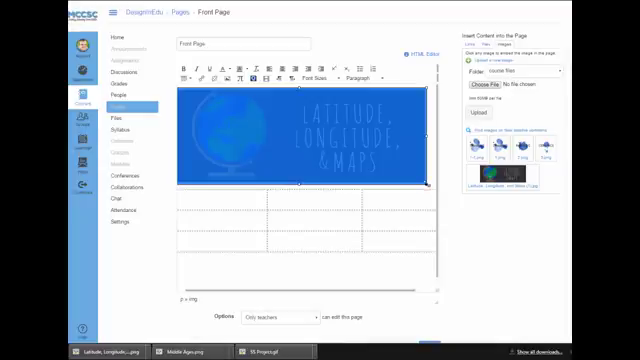
{"action": "left_click", "coordinate": [428, 185]}
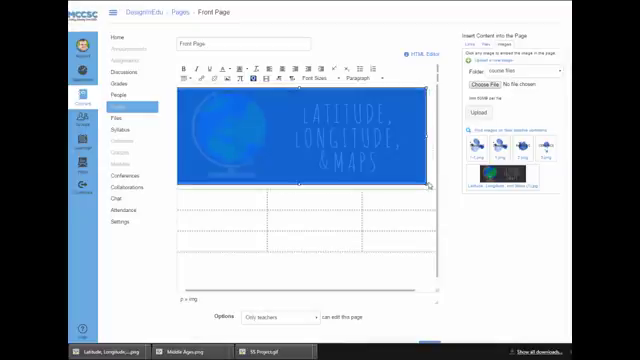
{"action": "left_click", "coordinate": [313, 203]}
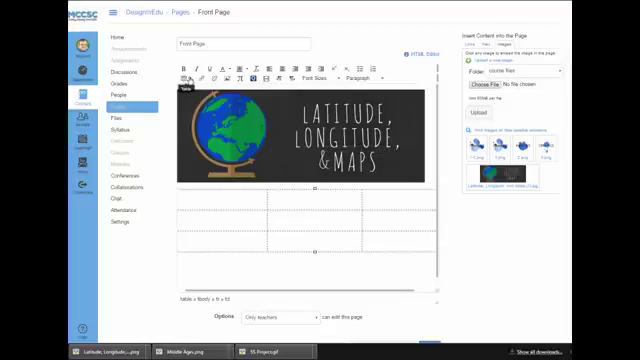
Place the DRAWING, PAINTING and CERAMICS images in the three table cells, deleting a misplaced PAINTING image
{"action": "left_click", "coordinate": [252, 280]}
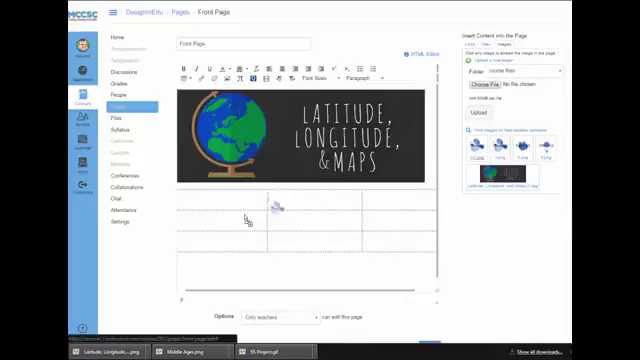
{"action": "left_click_drag", "start_coordinate": [477, 148], "coordinate": [214, 200]}
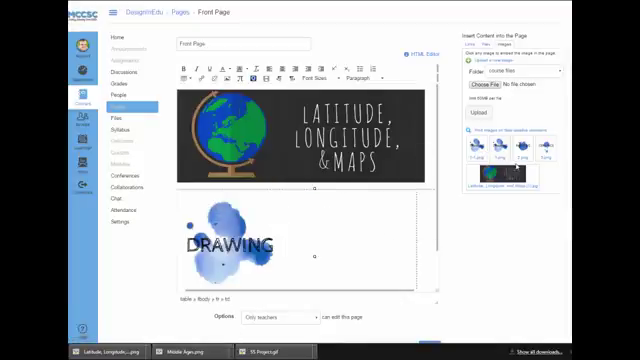
{"action": "mouse_move", "coordinate": [500, 148]}
{"action": "left_mouse_down"}
{"action": "mouse_move", "coordinate": [388, 218]}
{"action": "mouse_move", "coordinate": [320, 225]}
{"action": "mouse_move", "coordinate": [422, 212]}
{"action": "left_mouse_up"}
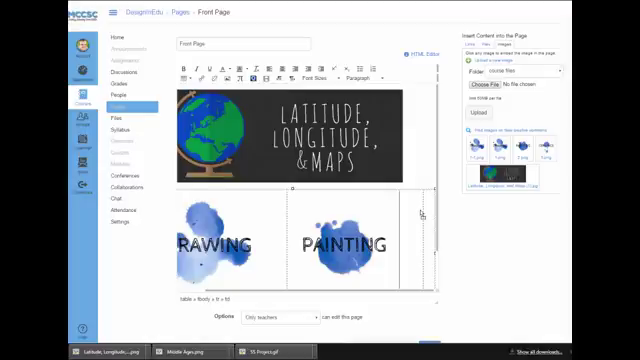
{"action": "left_click", "coordinate": [345, 240]}
{"action": "key", "text": "Delete"}
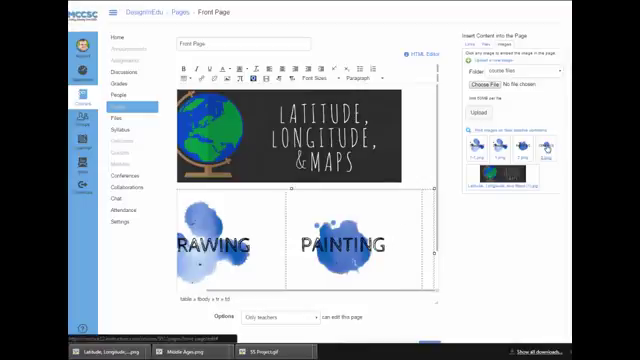
{"action": "left_click_drag", "start_coordinate": [400, 220], "coordinate": [428, 213]}
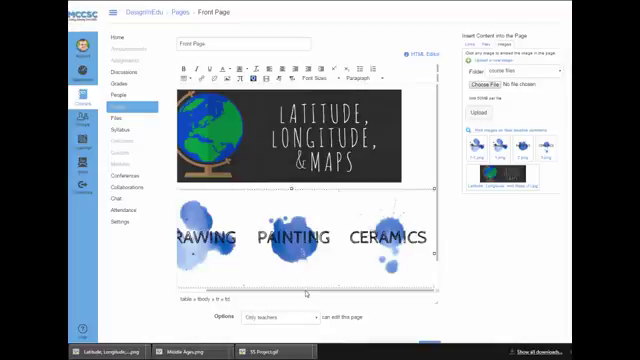
{"action": "left_click_drag", "start_coordinate": [300, 293], "coordinate": [291, 295]}
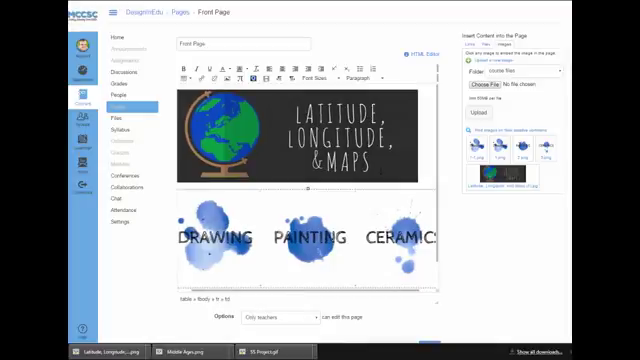
{"action": "scroll", "coordinate": [450, 200], "scroll_direction": "down", "scroll_amount": 3}
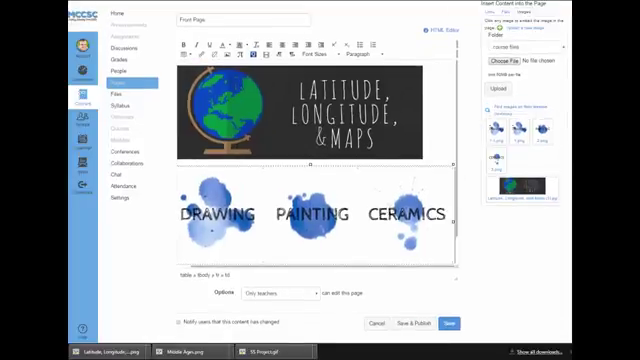
Add an espn.com URL link to the DRAWING image and save the Front Page
{"action": "left_click", "coordinate": [212, 228]}
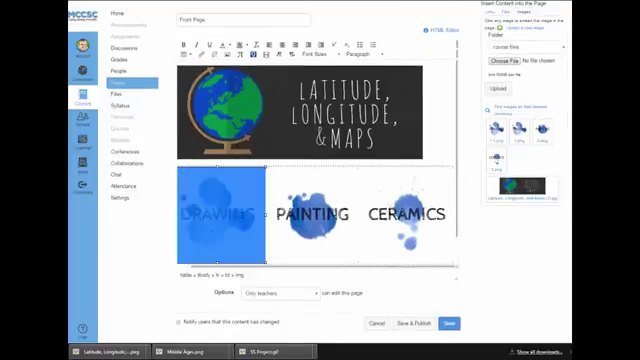
{"action": "left_click", "coordinate": [202, 56]}
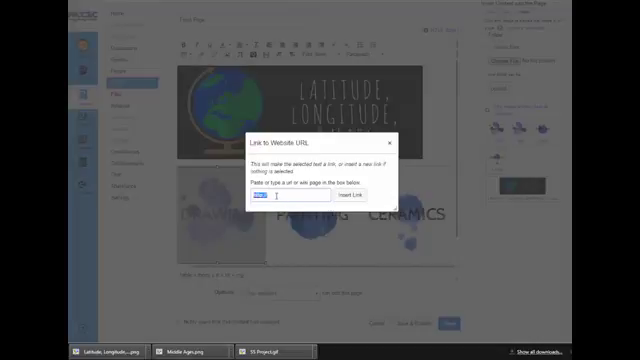
{"action": "type", "text": "espn.com"}
{"action": "left_click", "coordinate": [356, 196]}
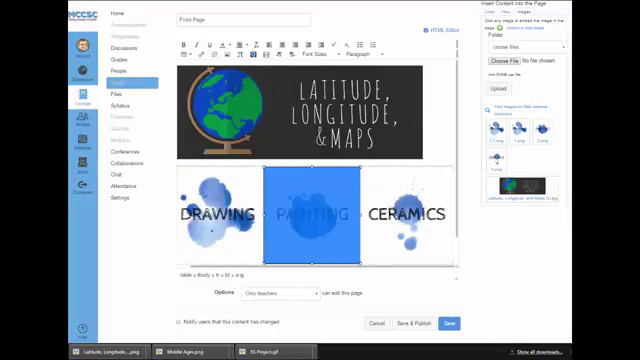
{"action": "left_click", "coordinate": [449, 323]}
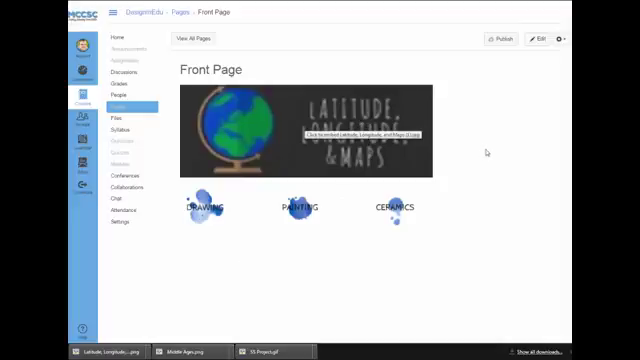
Confirm the DRAWING image opens ESPN, go back, then open the Dashboard
{"action": "left_click", "coordinate": [187, 200]}
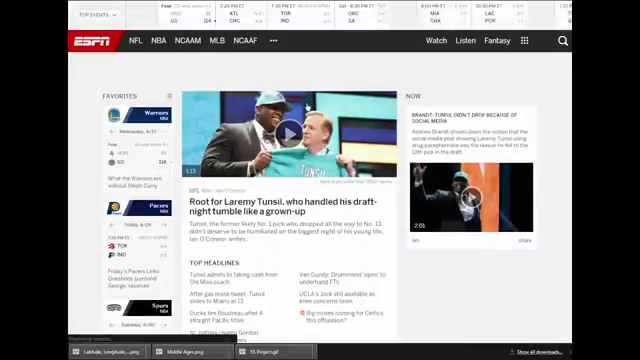
{"action": "key", "text": "alt+Left"}
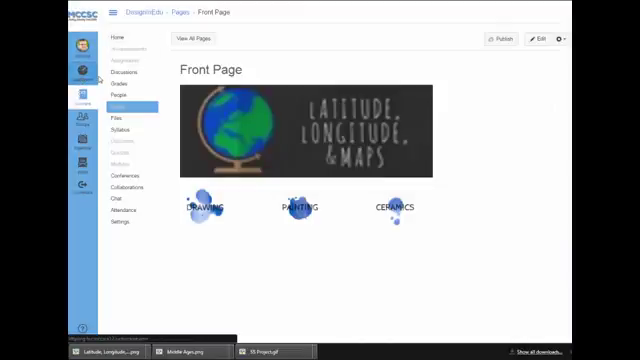
{"action": "left_click", "coordinate": [85, 72]}
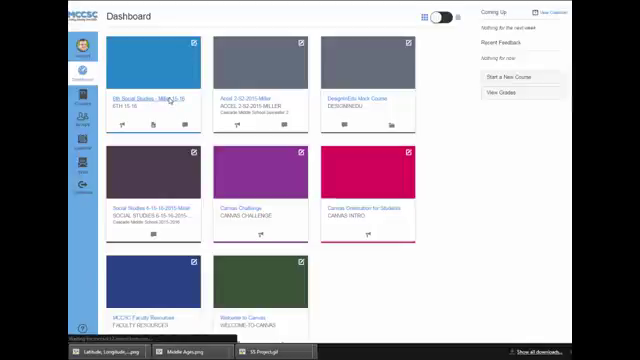
Open the 6th Social Studies - Miller 15-16 course card from the Dashboard
{"action": "left_click", "coordinate": [170, 101]}
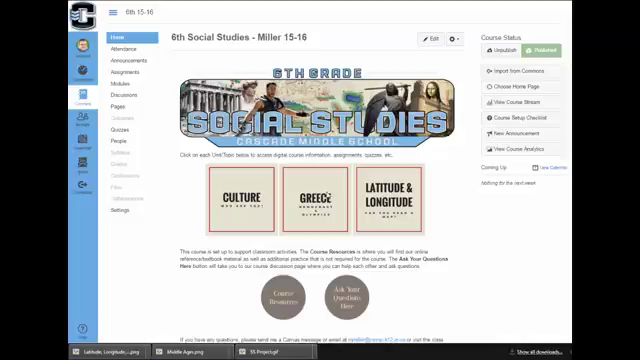
{"action": "scroll", "coordinate": [360, 188], "scroll_direction": "down", "scroll_amount": 3}
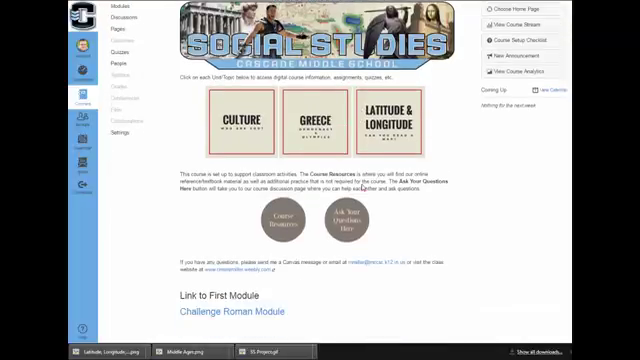
{"action": "scroll", "coordinate": [360, 188], "scroll_direction": "up", "scroll_amount": 4}
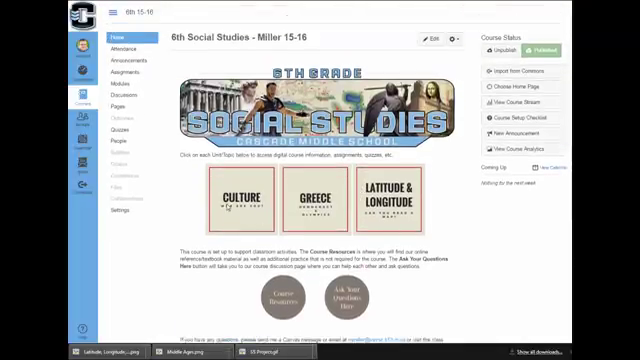